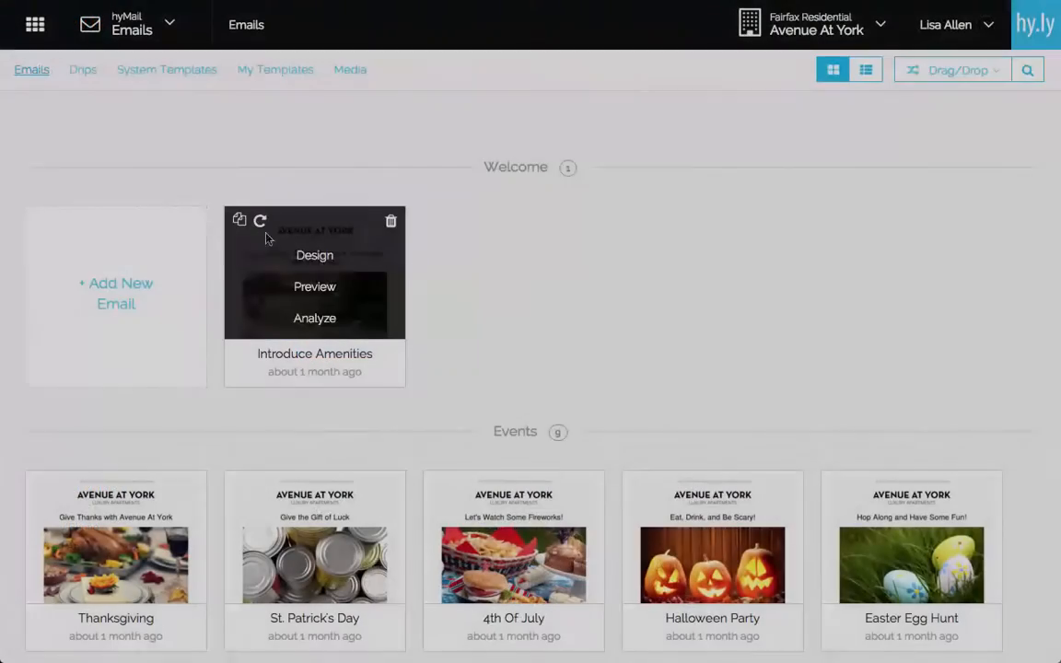
Open the Introduce Amenities email's full-page design preview and scroll through it.
{"action": "left_click", "coordinate": [297, 254]}
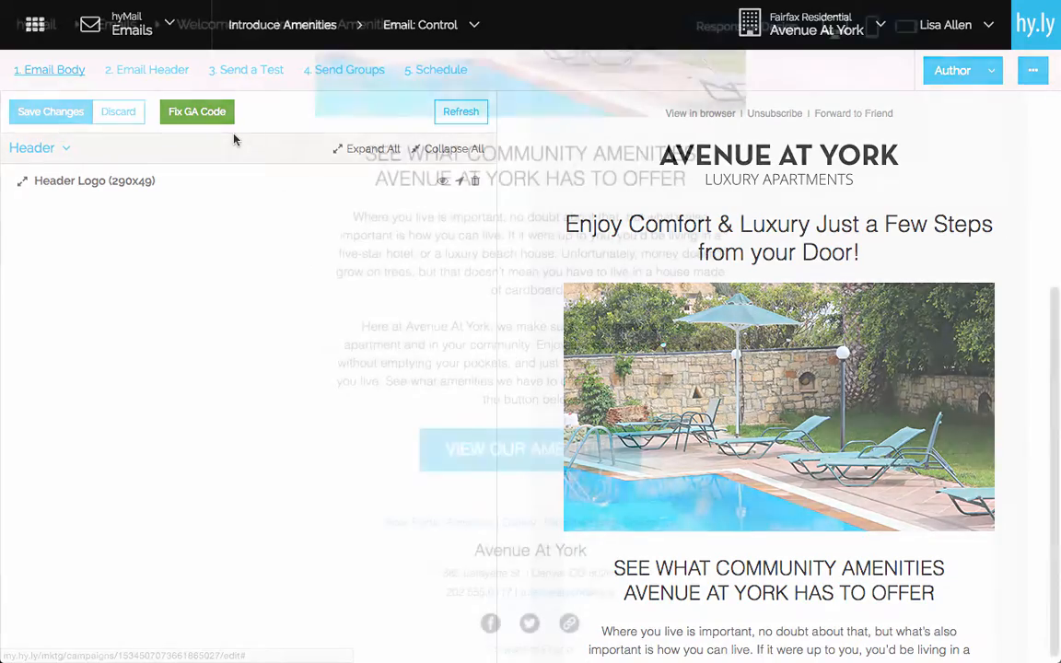
{"action": "left_click_drag", "start_coordinate": [1051, 361], "coordinate": [1057, 134]}
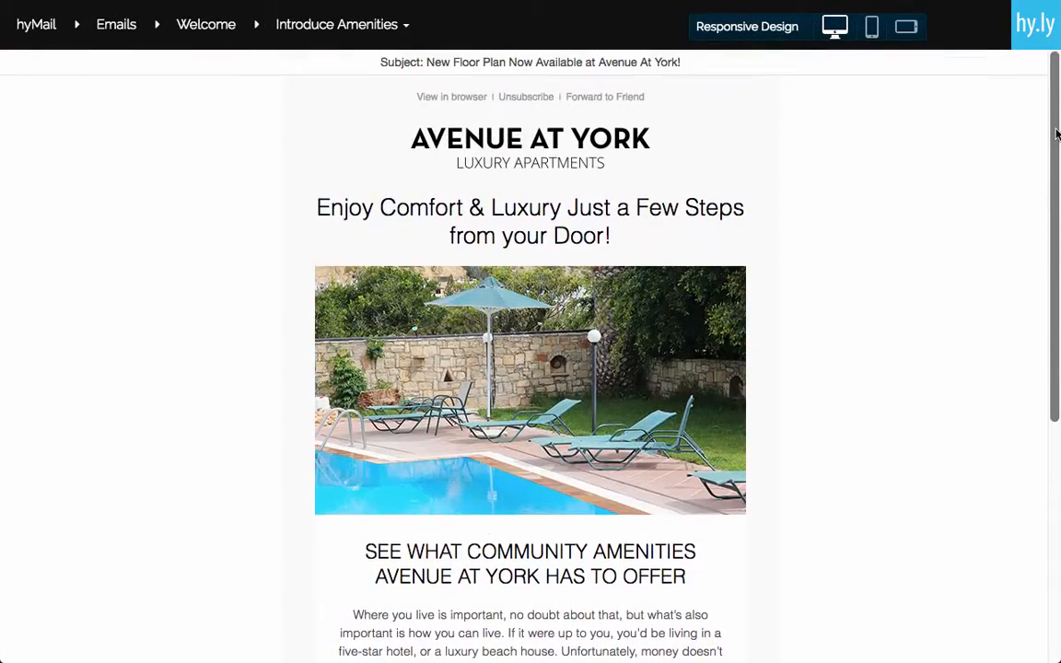
Preview the Introduce Amenities email at tablet width, then close the preview.
{"action": "left_click", "coordinate": [907, 26]}
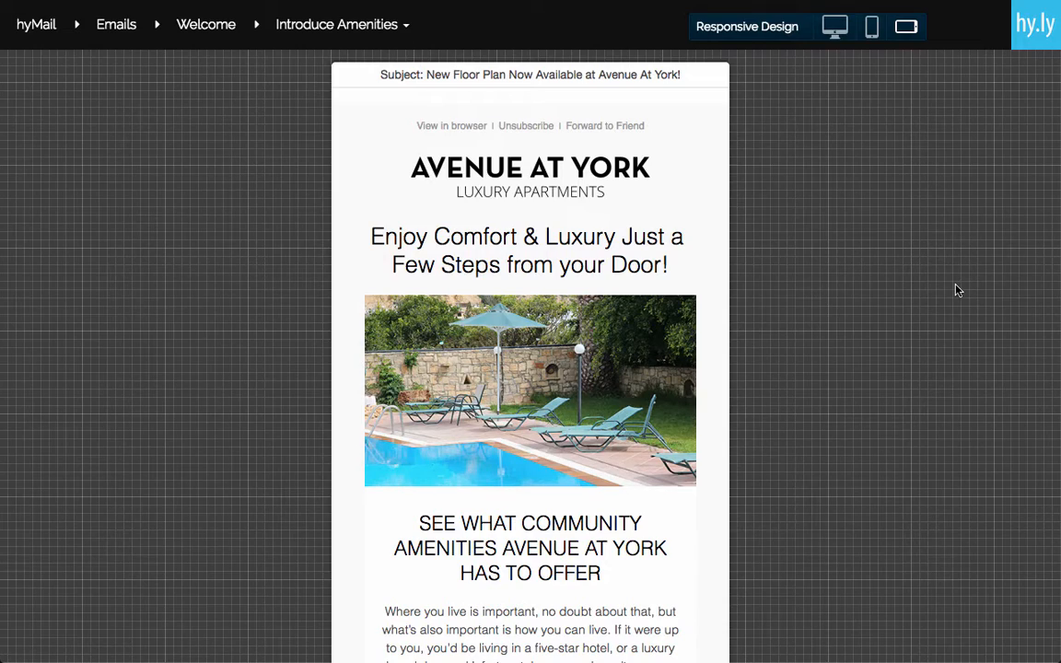
{"action": "left_click", "coordinate": [958, 290]}
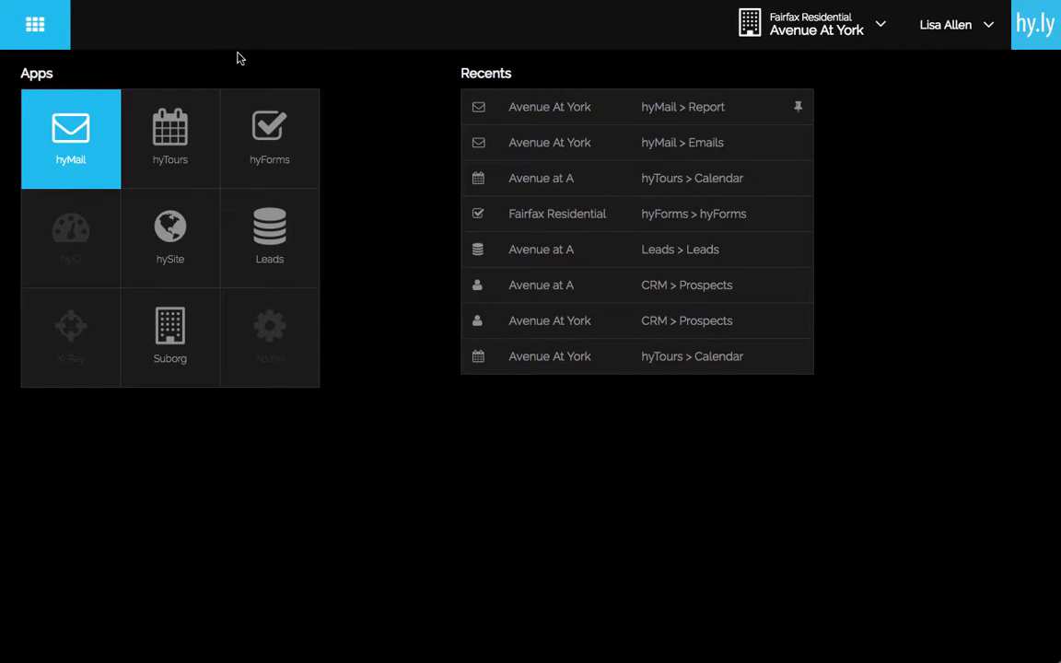
In hyMail, open Introduce Amenities for design editing and show its 2. Email Header settings.
{"action": "left_click", "coordinate": [78, 121]}
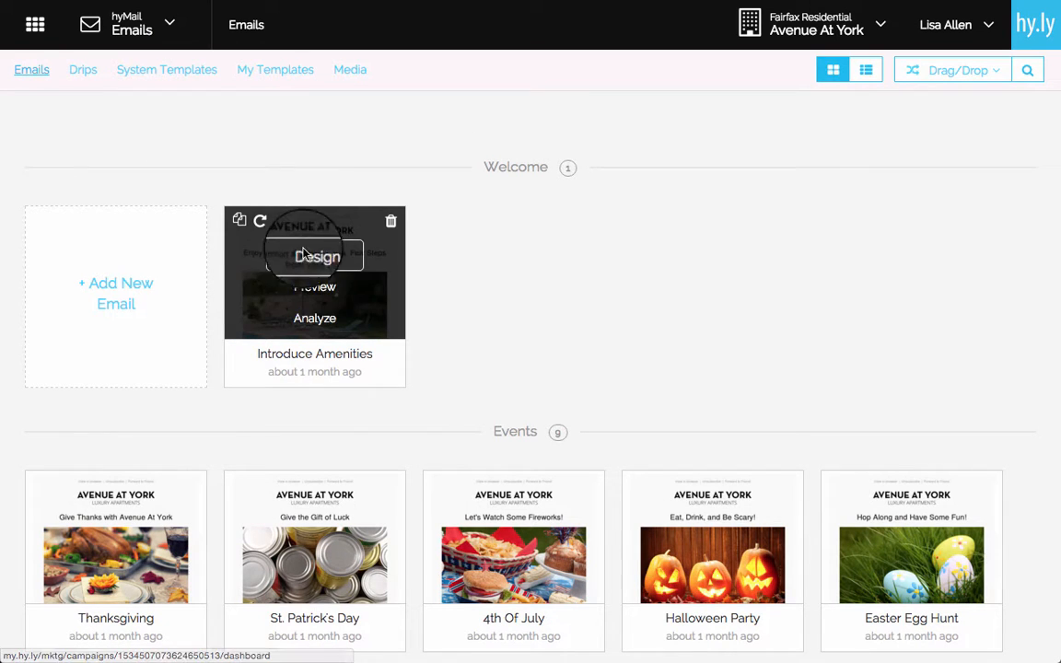
{"action": "left_click", "coordinate": [305, 255]}
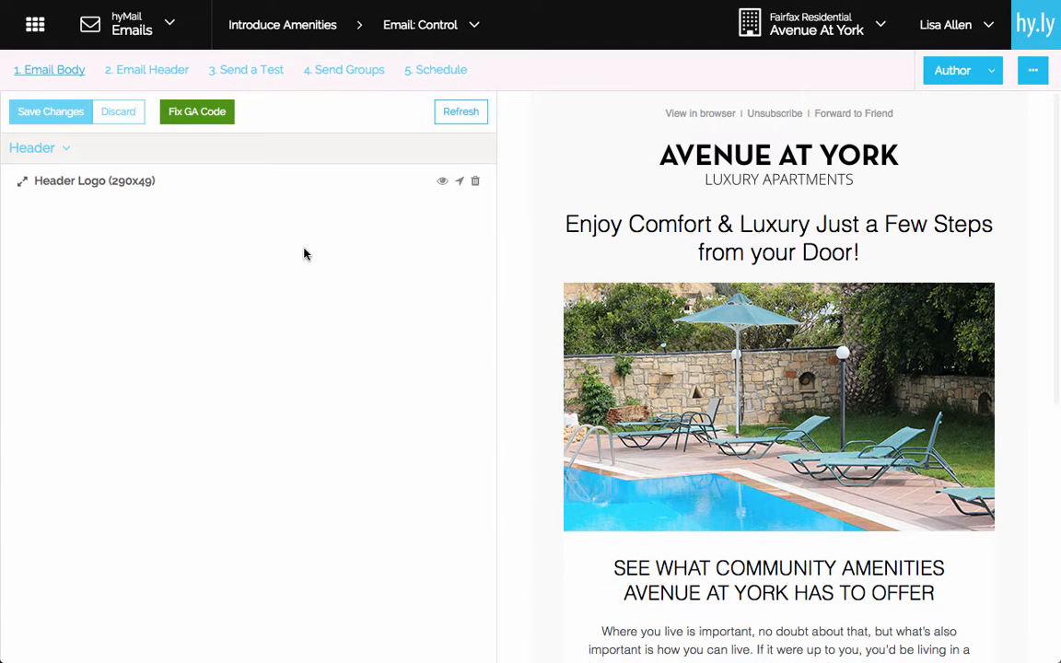
{"action": "left_click", "coordinate": [167, 74]}
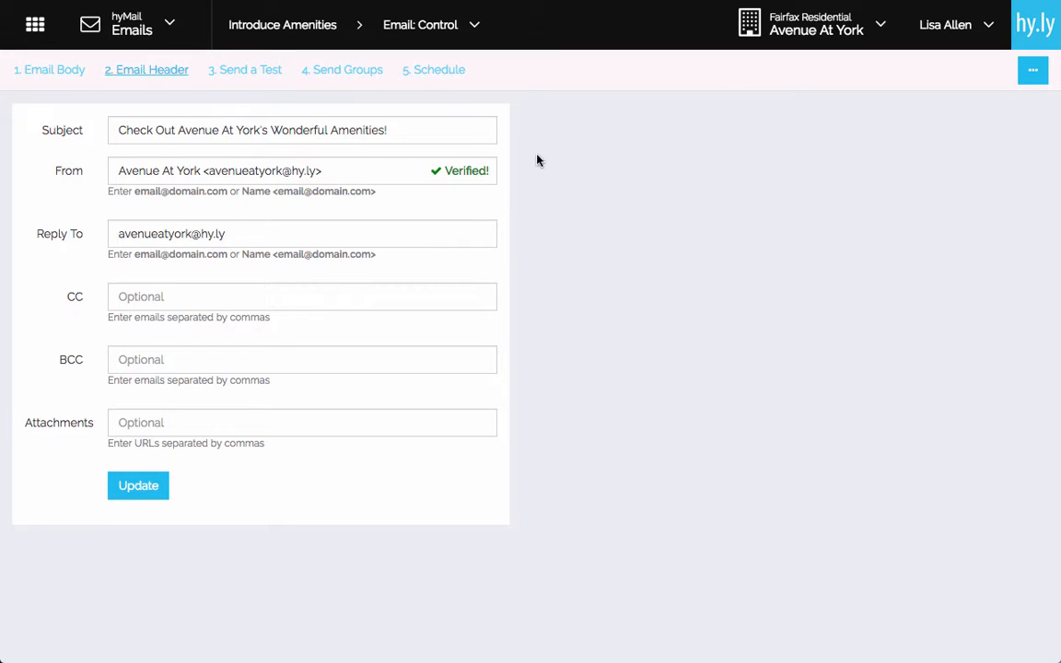
On the Send a Test tab, enter two comma-separated recipient e-mail addresses.
{"action": "left_click", "coordinate": [236, 76]}
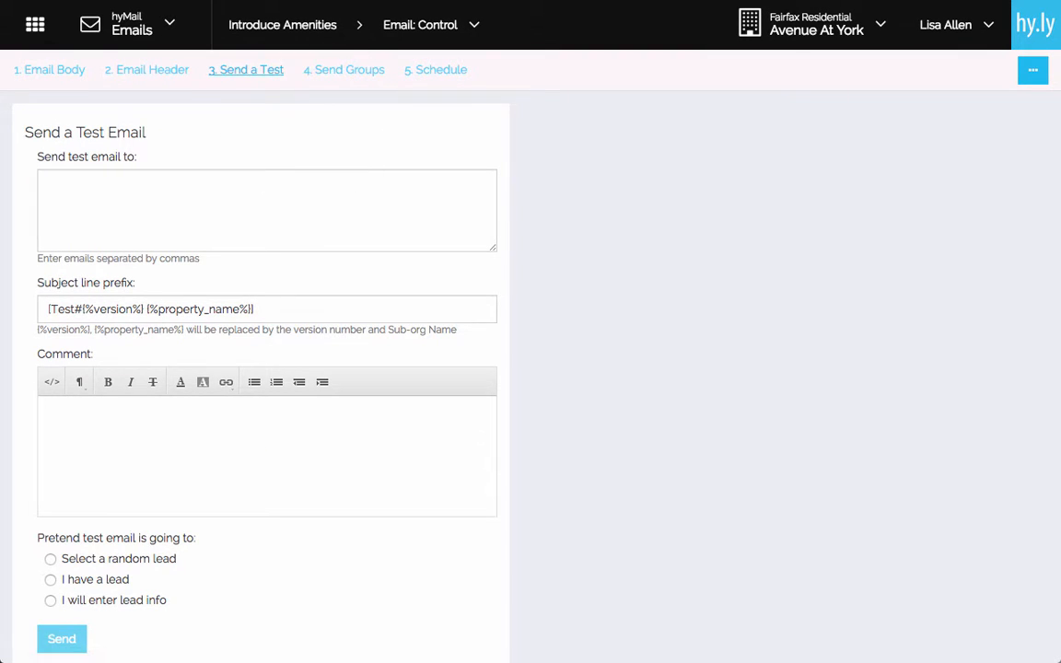
{"action": "left_click", "coordinate": [184, 199]}
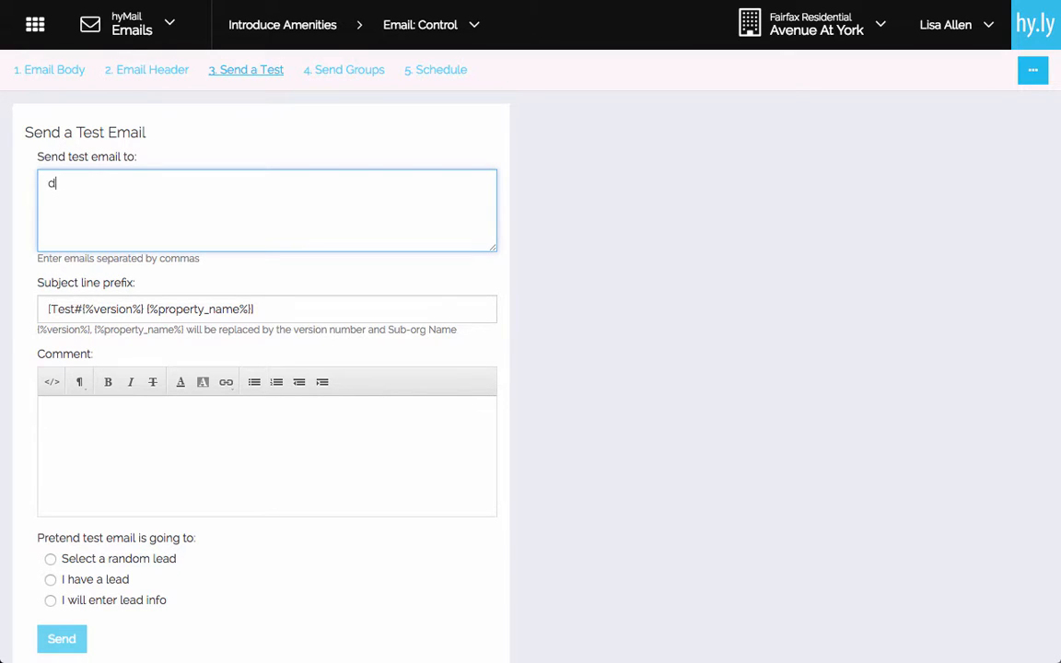
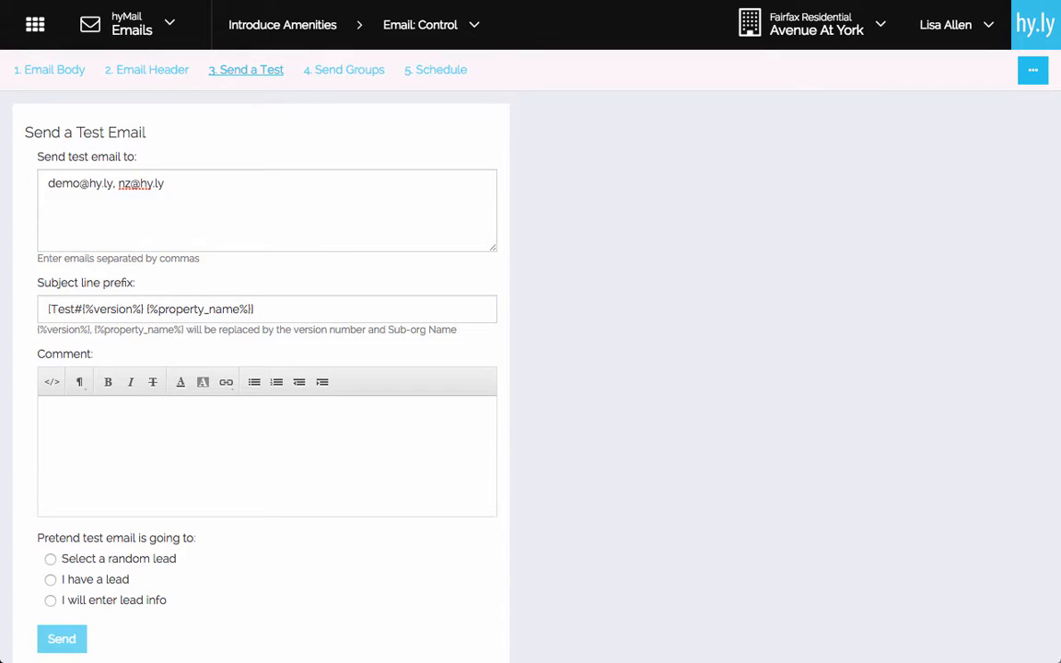
{"action": "left_click", "coordinate": [389, 312]}
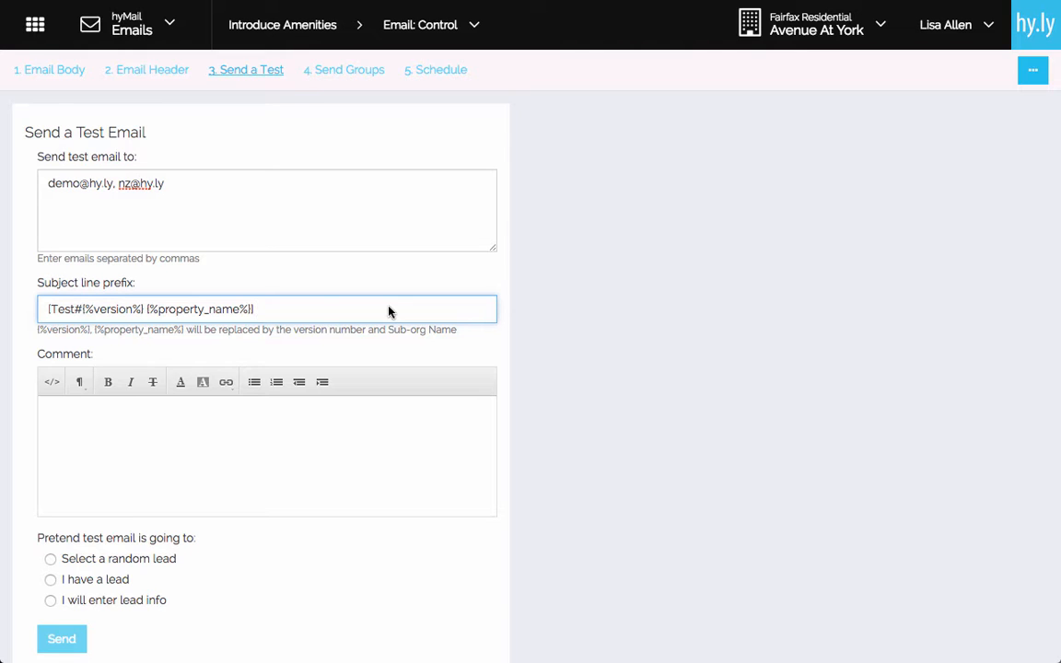
Change the subject prefix to Test#1 and add the comment 'Hi, does this splash image look okay?'.
{"action": "scroll", "coordinate": [389, 311], "scroll_direction": "down", "scroll_amount": 1}
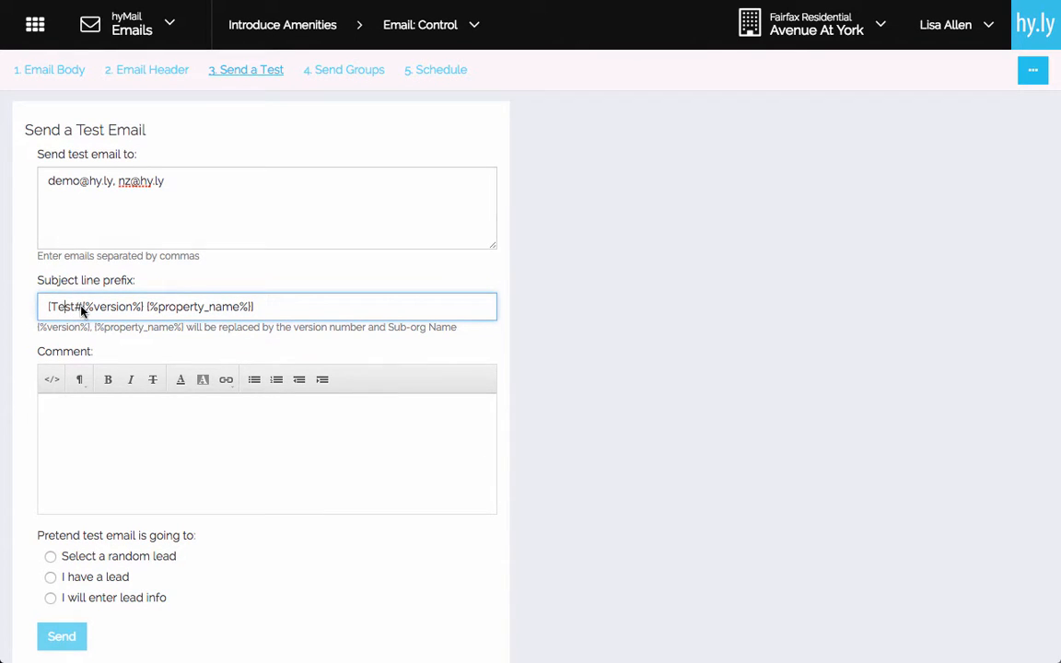
{"action": "left_click", "coordinate": [83, 307]}
{"action": "type", "text": "1"}
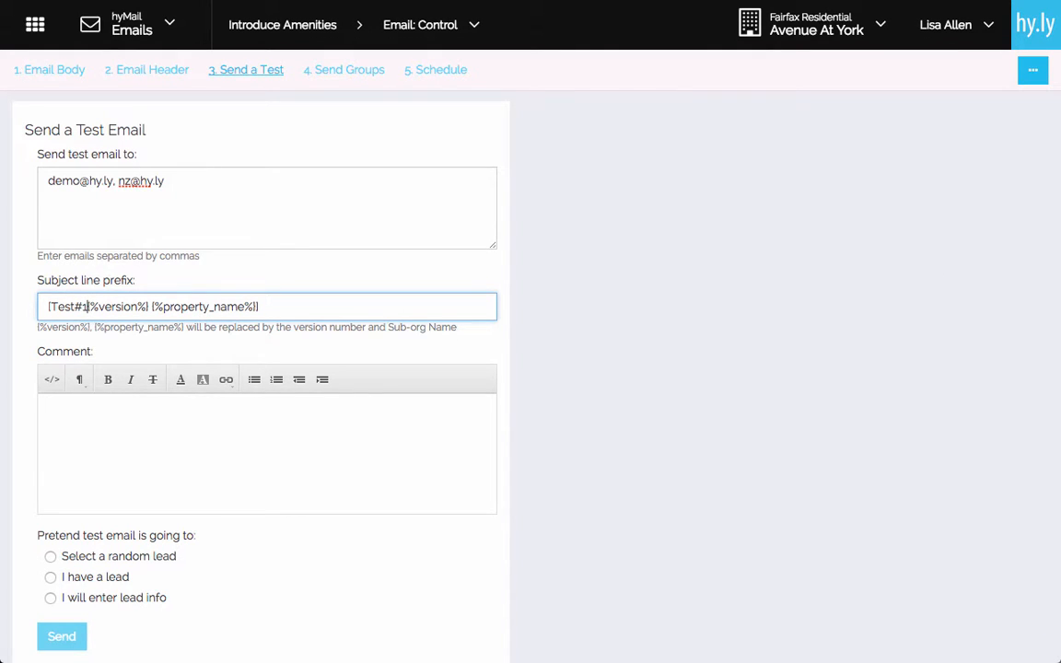
{"action": "left_click", "coordinate": [415, 441]}
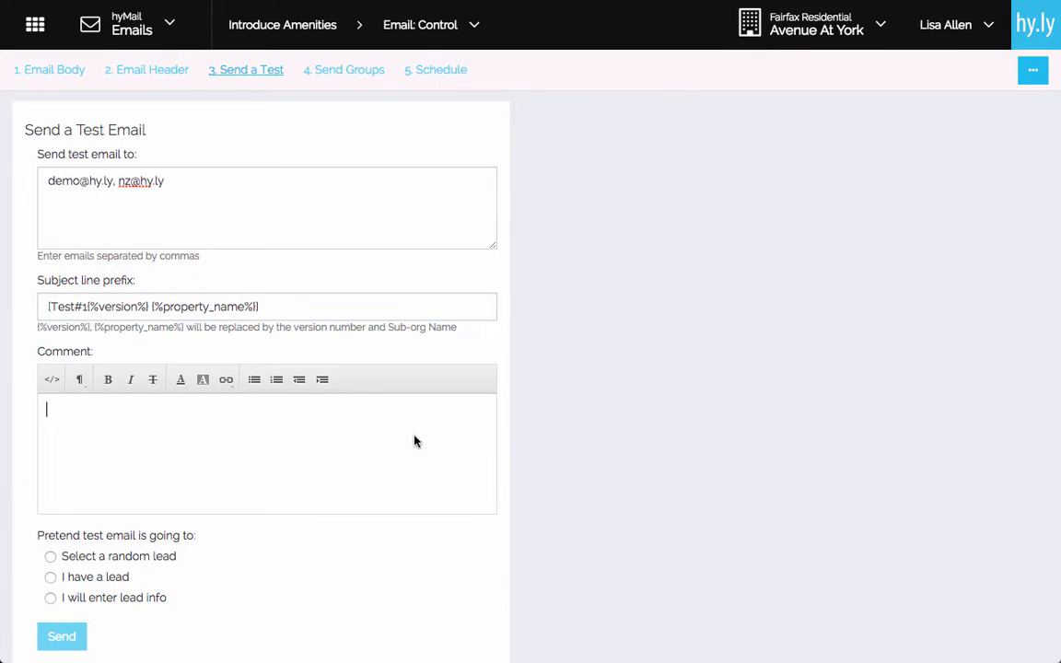
{"action": "type", "text": "Hi, does this sp"}
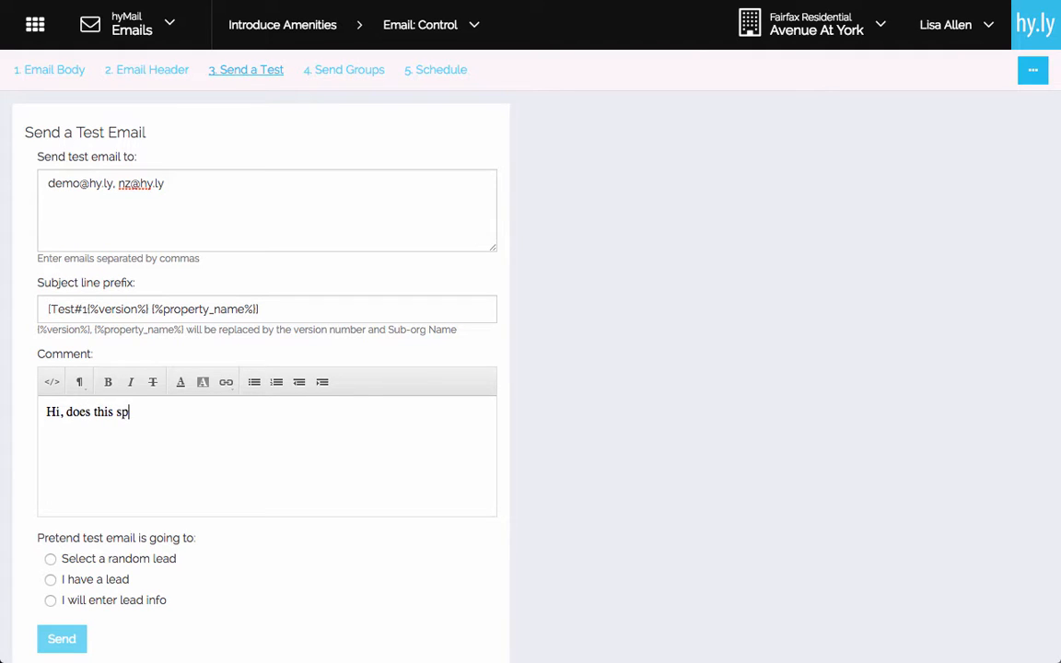
{"action": "type", "text": "lash image look okay?"}
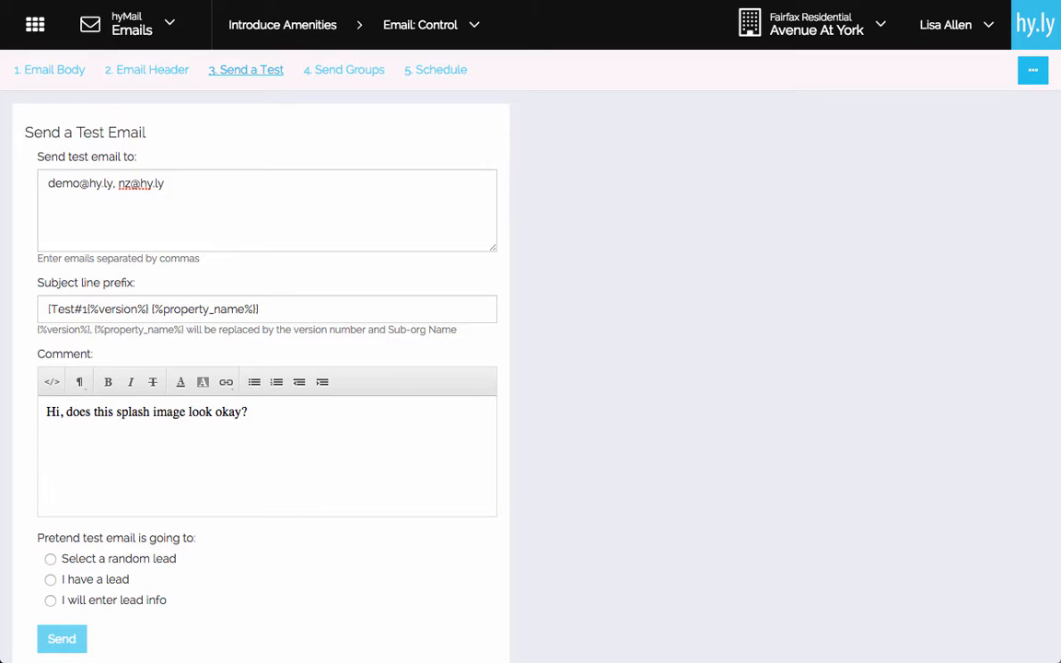
Try the random-lead option, then the existing-lead option, entering a lead's name to look up.
{"action": "left_click", "coordinate": [51, 560]}
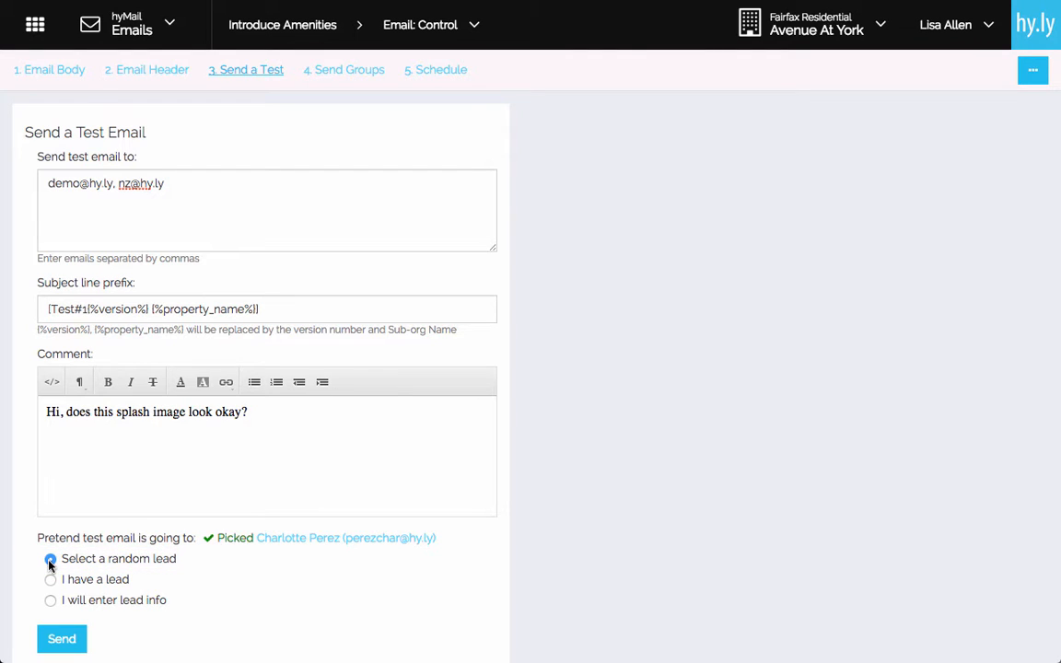
{"action": "left_click", "coordinate": [51, 580]}
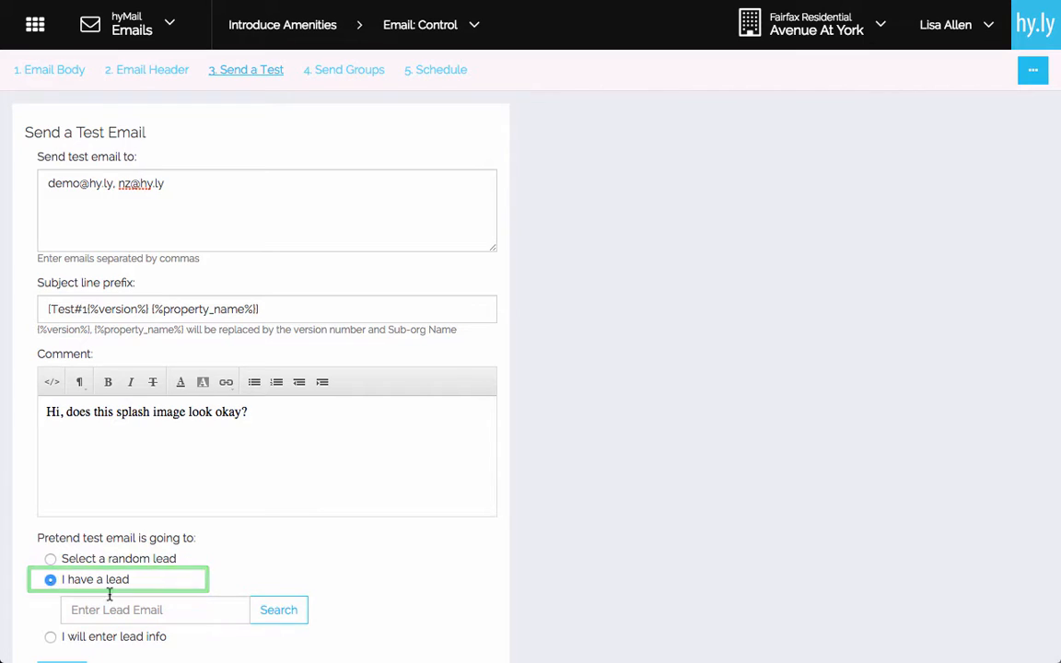
{"action": "left_click", "coordinate": [156, 614]}
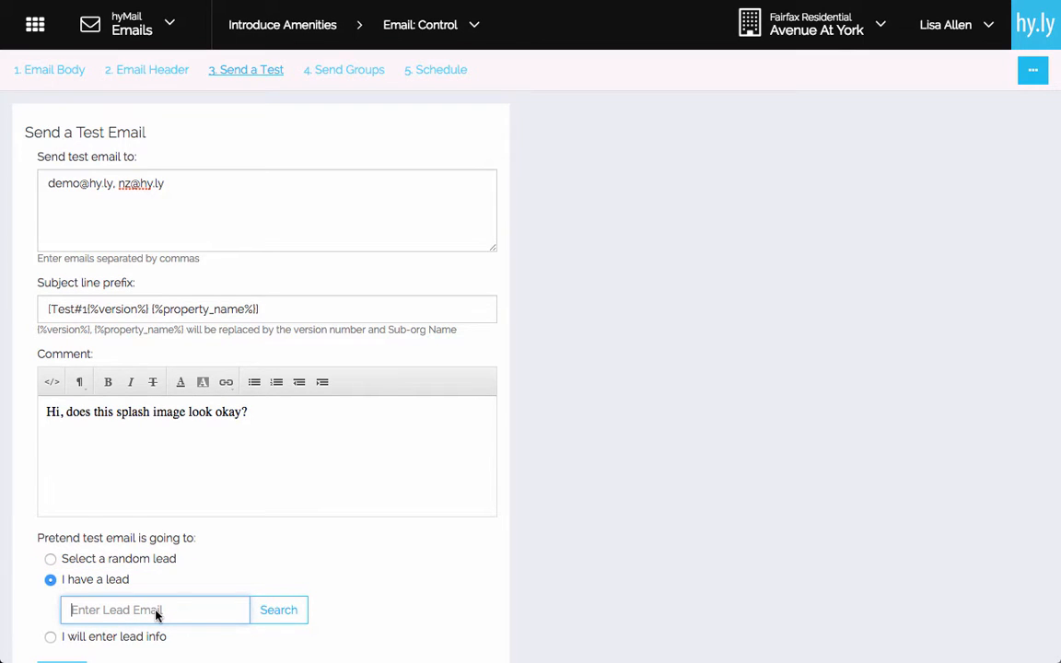
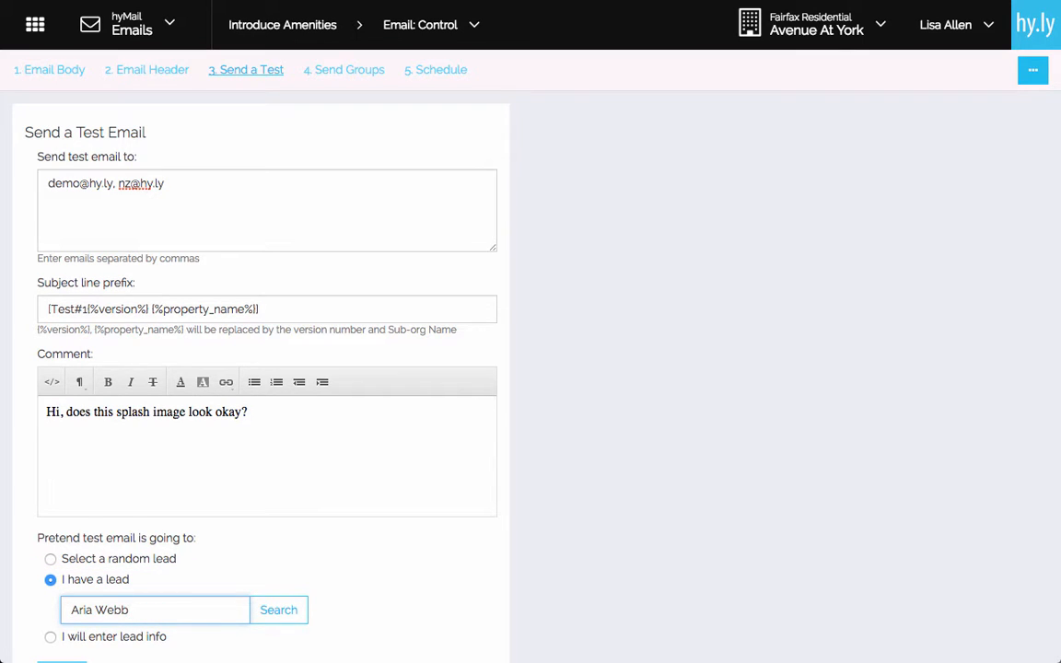
{"action": "left_click", "coordinate": [50, 637]}
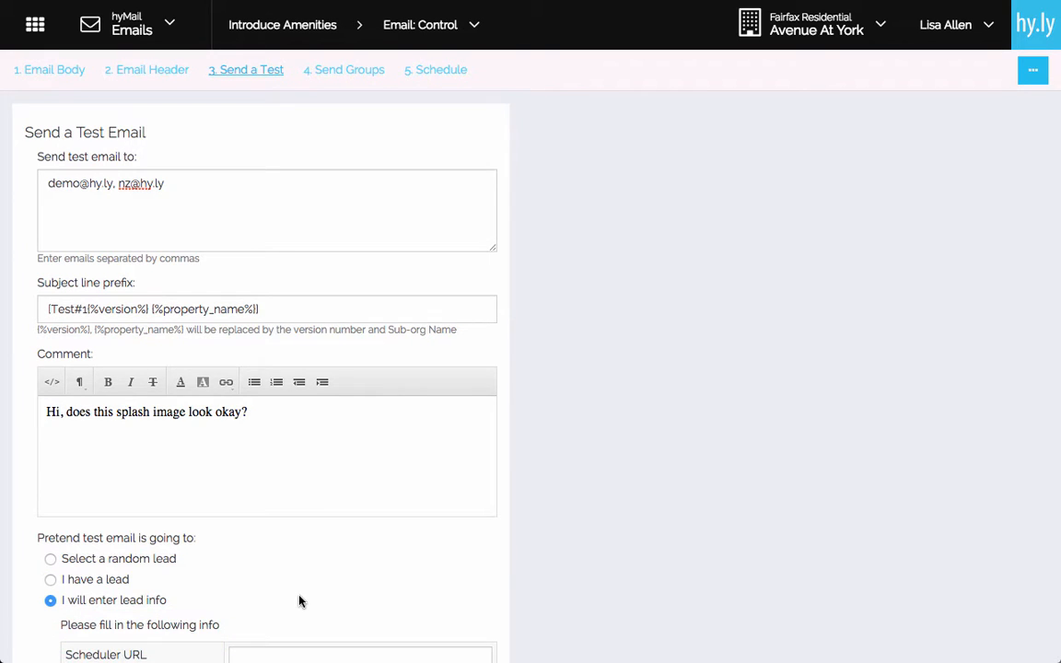
{"action": "scroll", "coordinate": [299, 601], "scroll_direction": "down", "scroll_amount": 3}
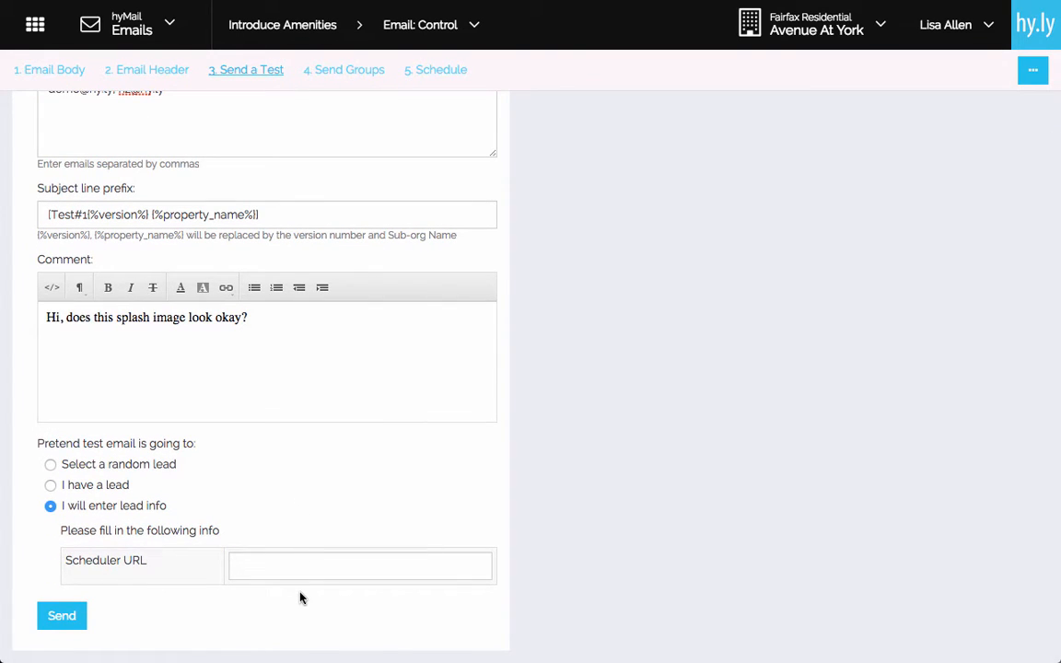
{"action": "left_click", "coordinate": [298, 575]}
{"action": "type", "text": "http"}
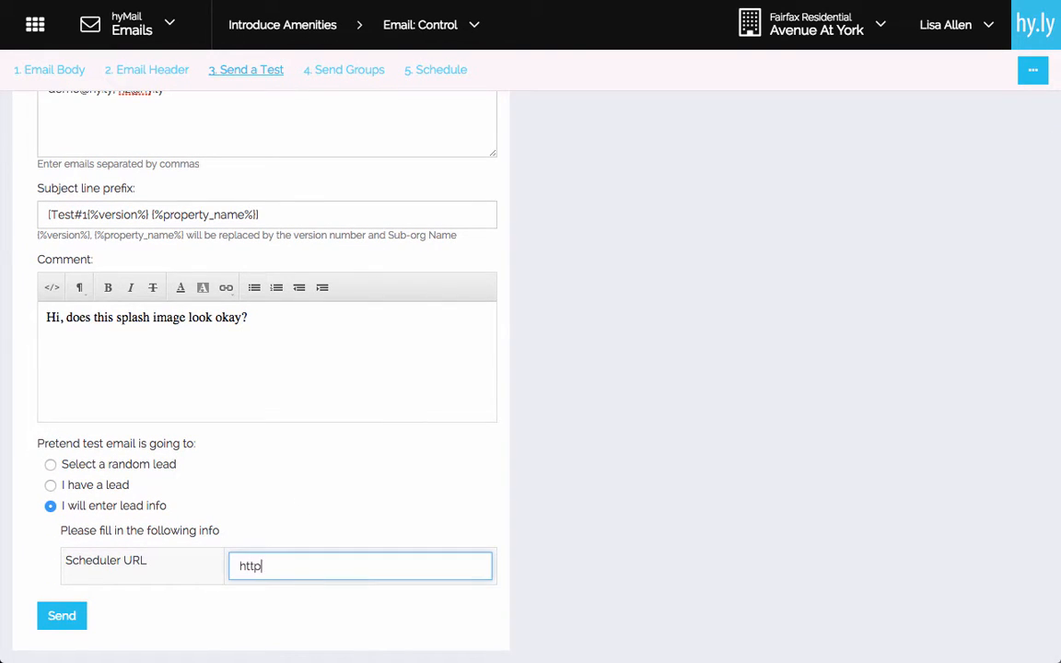
{"action": "type", "text": "://www.avenueatyork.com"}
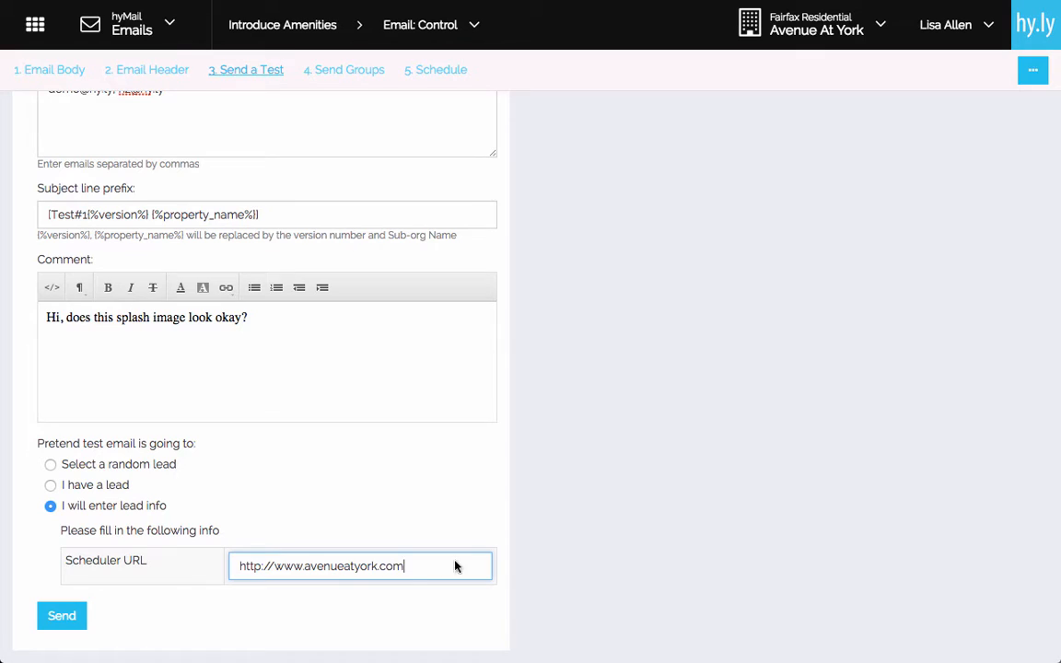
{"action": "key", "text": "Tab"}
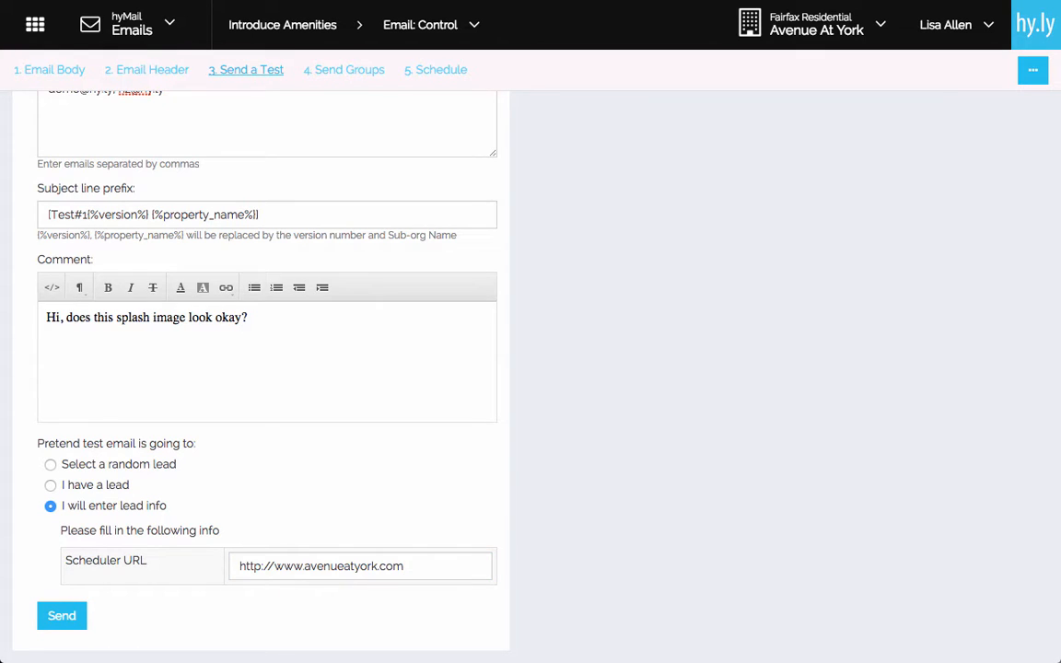
Send the test email, then check the Test Email History and the received message in Gmail.
{"action": "left_click", "coordinate": [71, 616]}
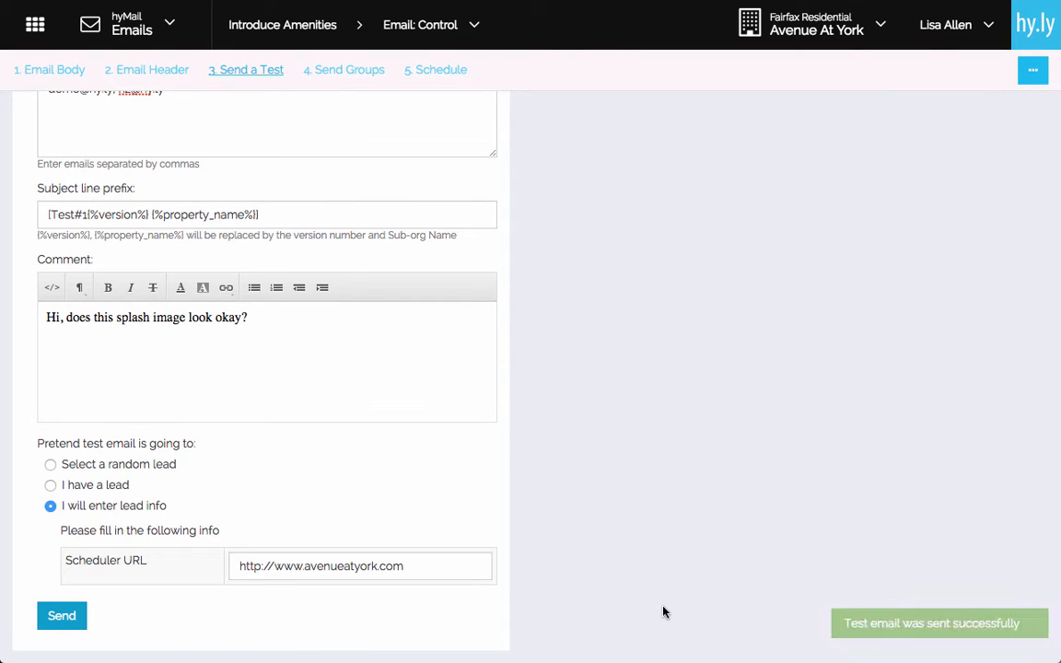
{"action": "scroll", "coordinate": [663, 611], "scroll_direction": "down", "scroll_amount": 3}
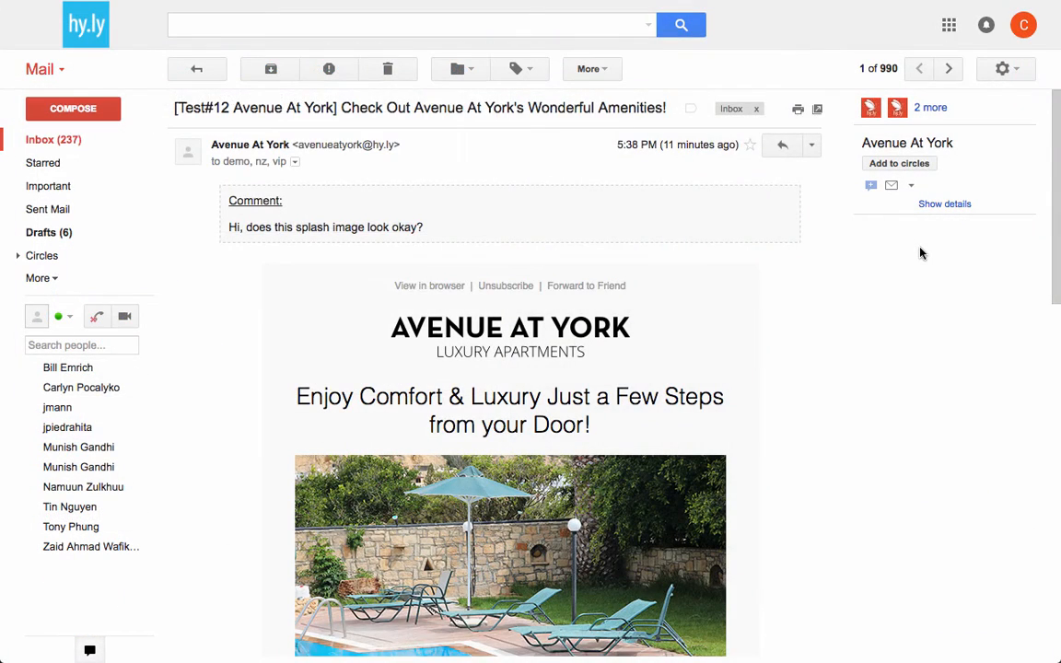
{"action": "scroll", "coordinate": [921, 253], "scroll_direction": "down", "scroll_amount": 2}
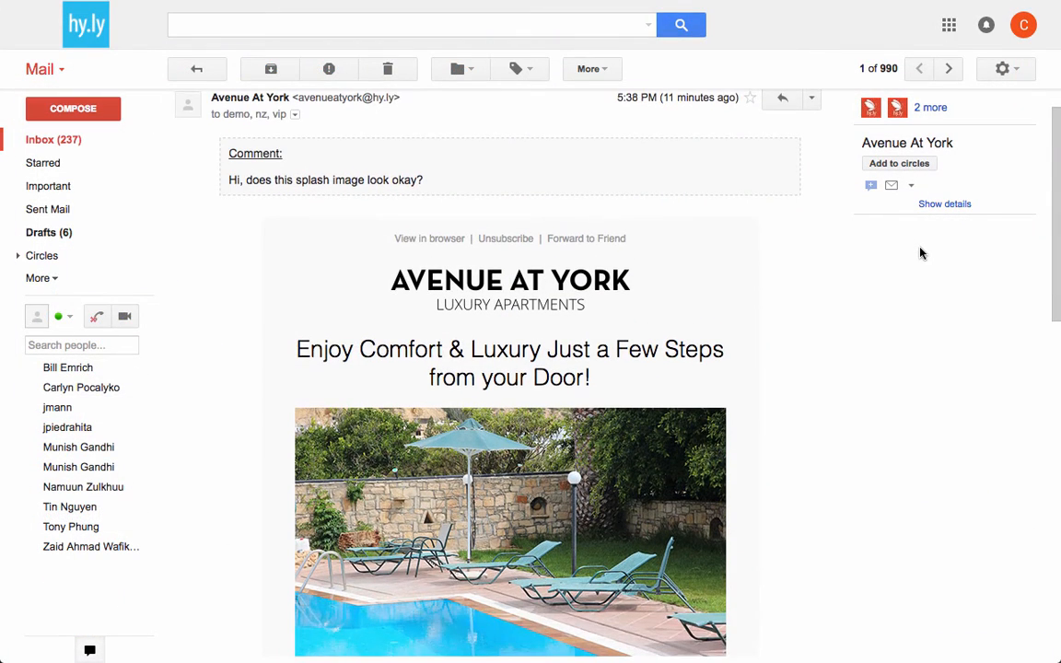
{"action": "scroll", "coordinate": [922, 254], "scroll_direction": "down", "scroll_amount": 5}
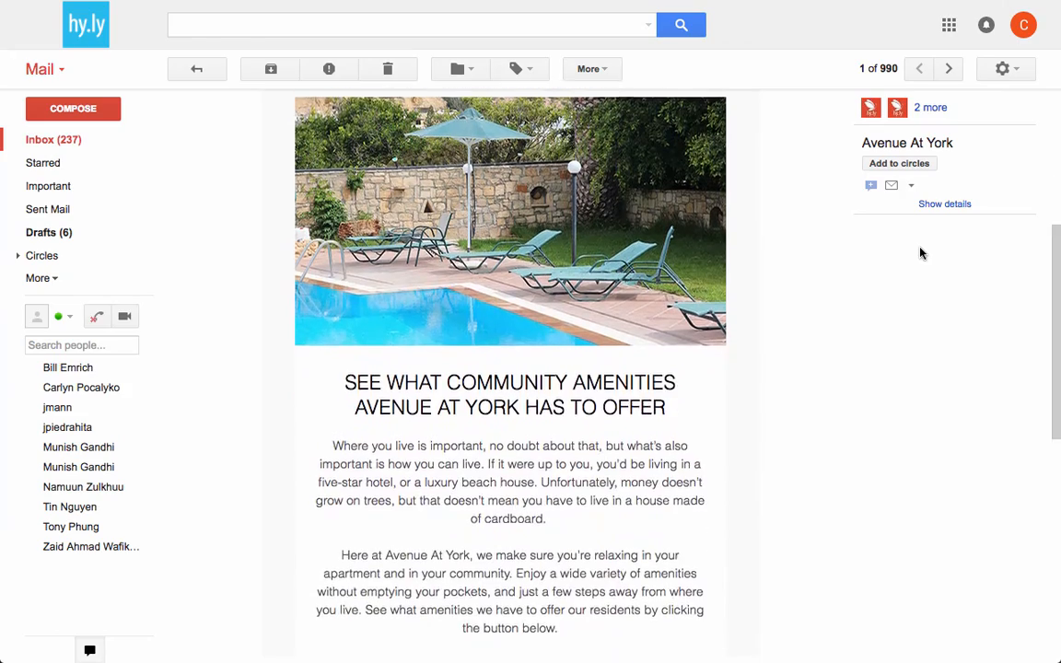
{"action": "scroll", "coordinate": [921, 253], "scroll_direction": "down", "scroll_amount": 4}
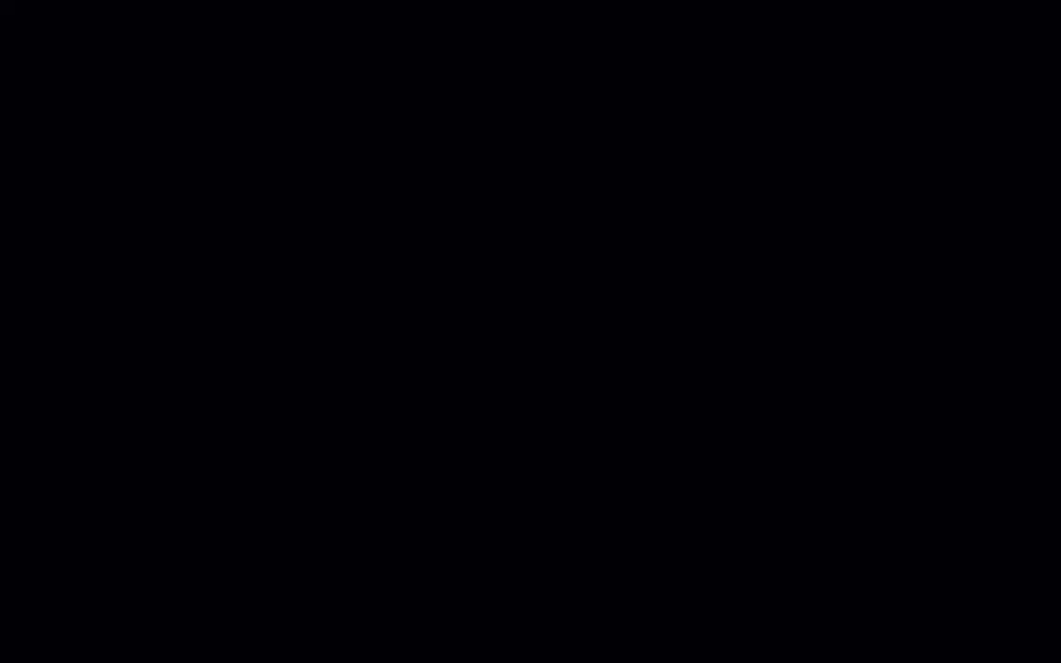